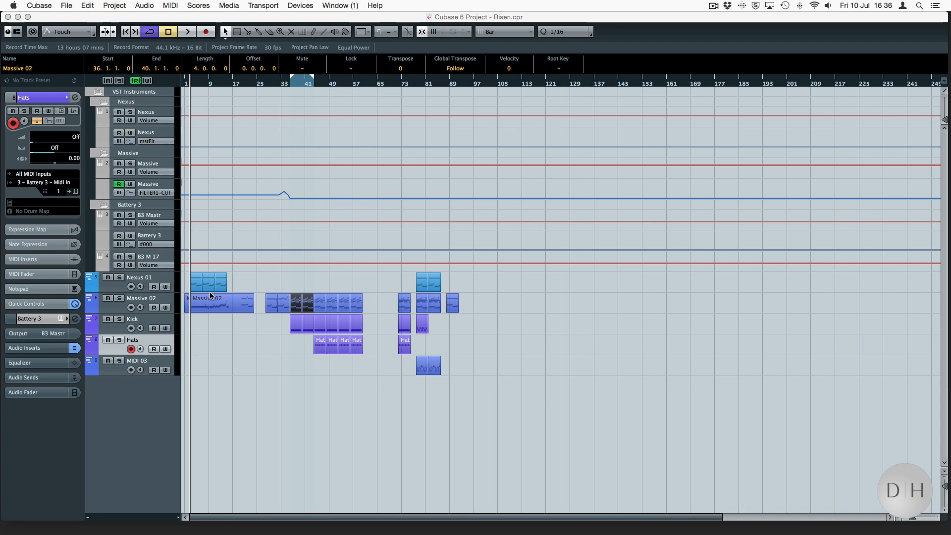
Solo the Massive 02 track and audition its opening part from bar 3.
click(120, 299)
click(167, 301)
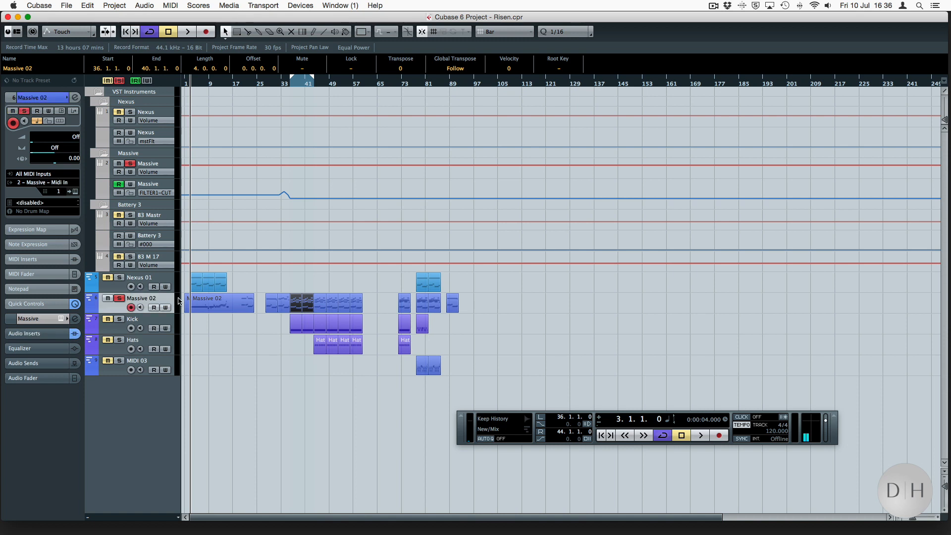
key(space)
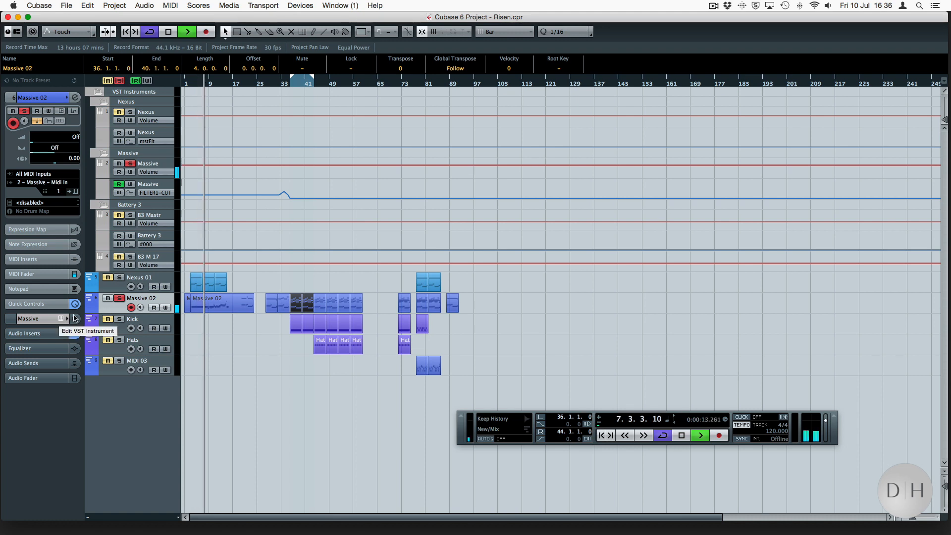
key(space)
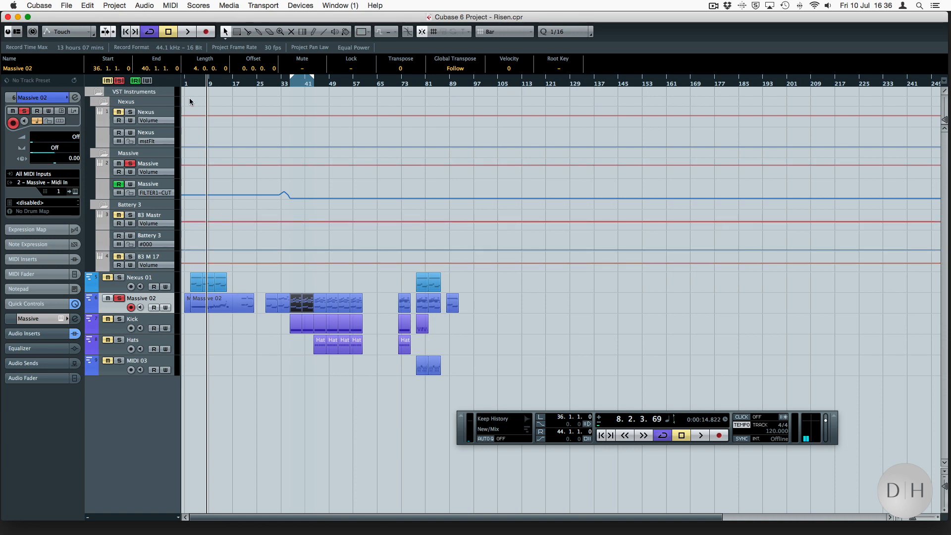
click(194, 84)
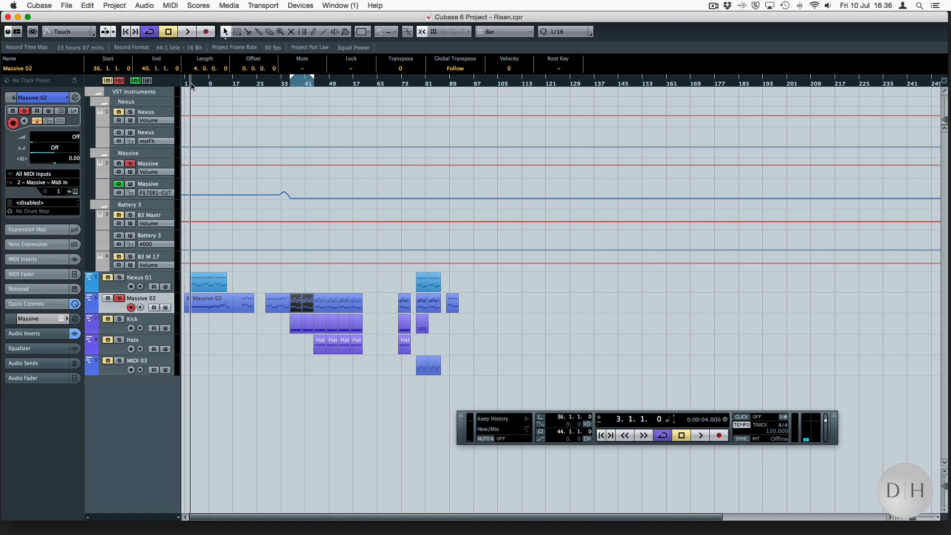
key(space)
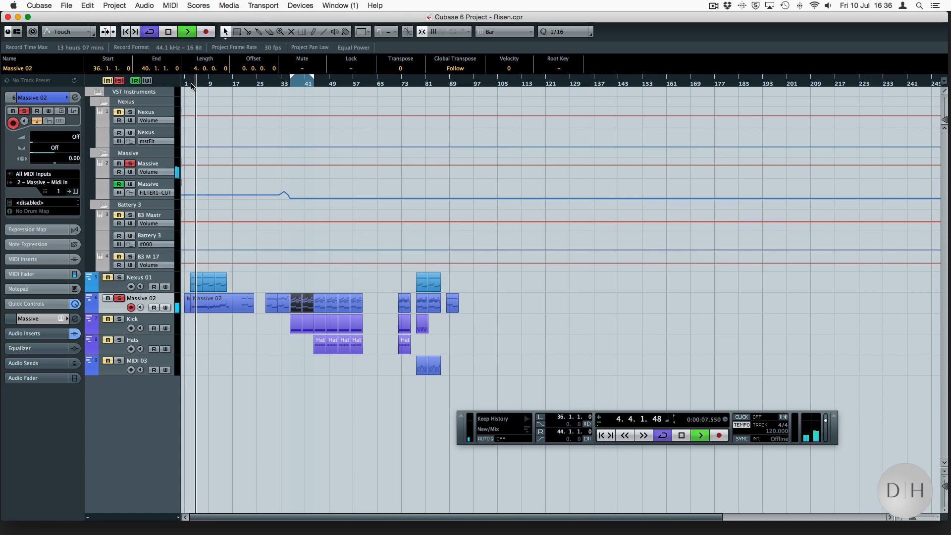
key(space)
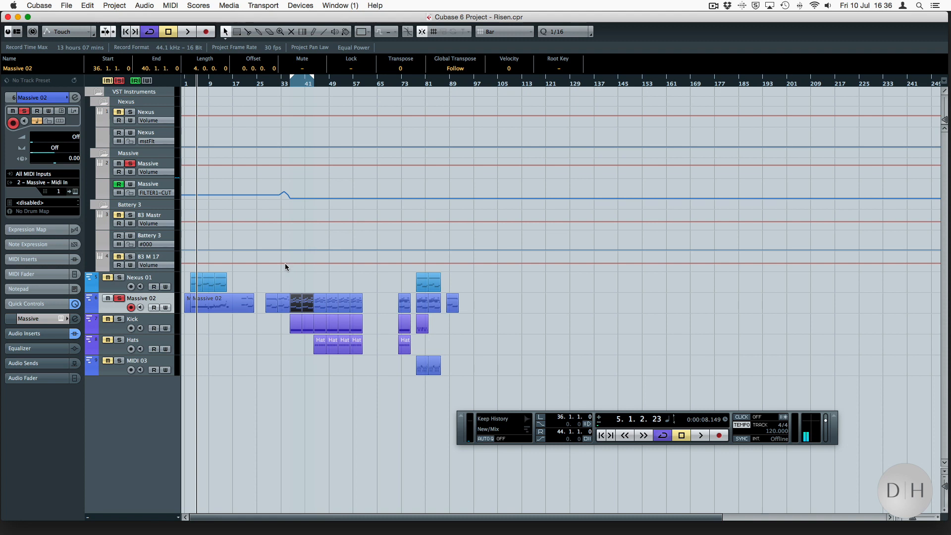
drag(304, 303, 281, 307)
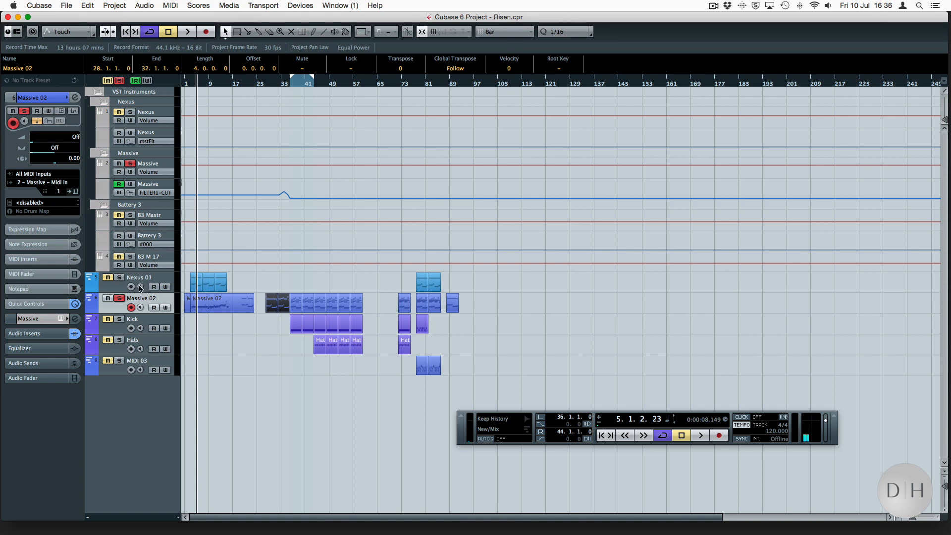
Solo the Nexus 01 track as well and play its first part, with the loop range set from bar 3 to 7.
click(120, 278)
click(198, 287)
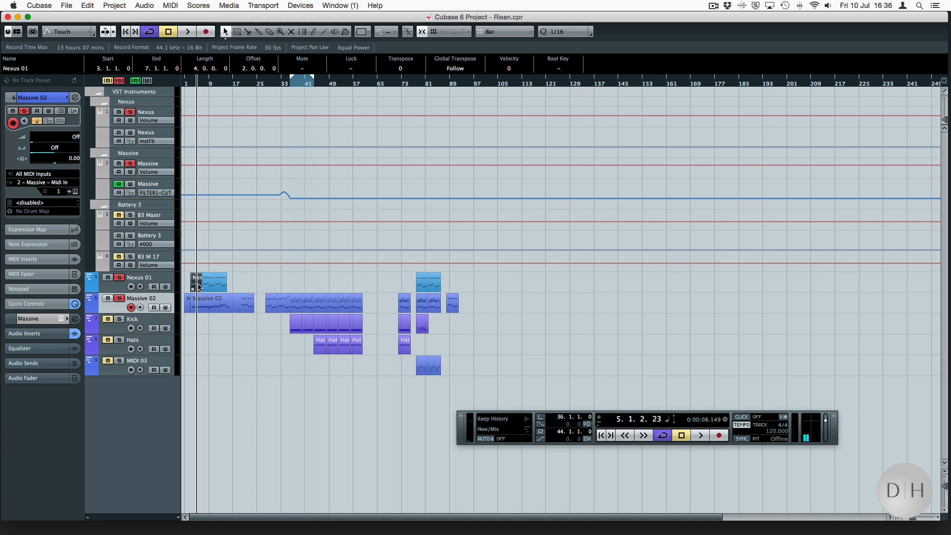
key(p)
key(space)
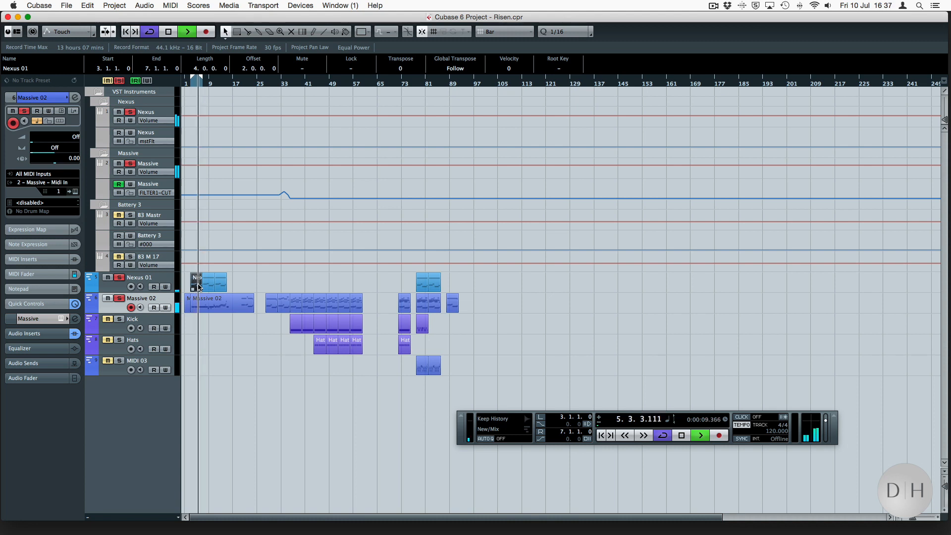
Move the loop range to the remaining opening Nexus 01 parts, ending with bars 7 to 15, and audition them.
click(210, 286)
key(p)
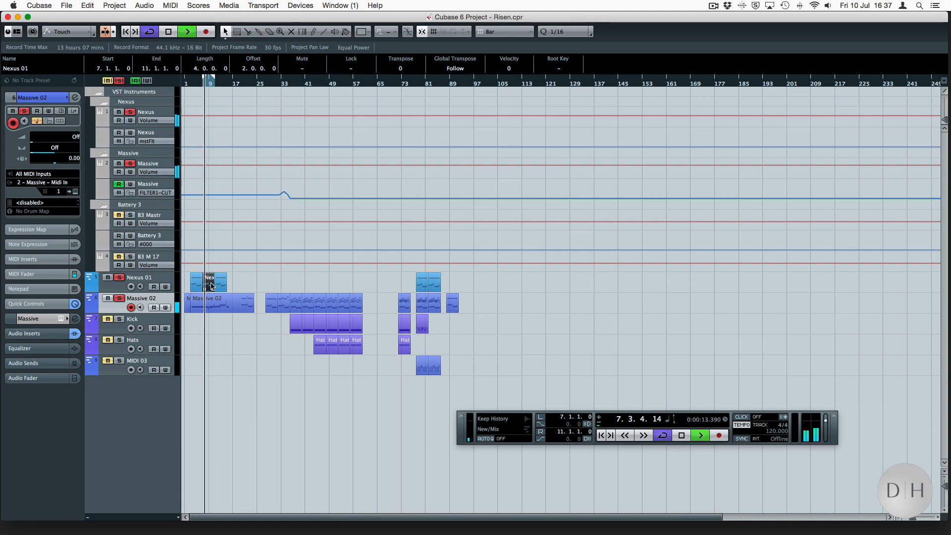
drag(242, 285, 209, 284)
key(p)
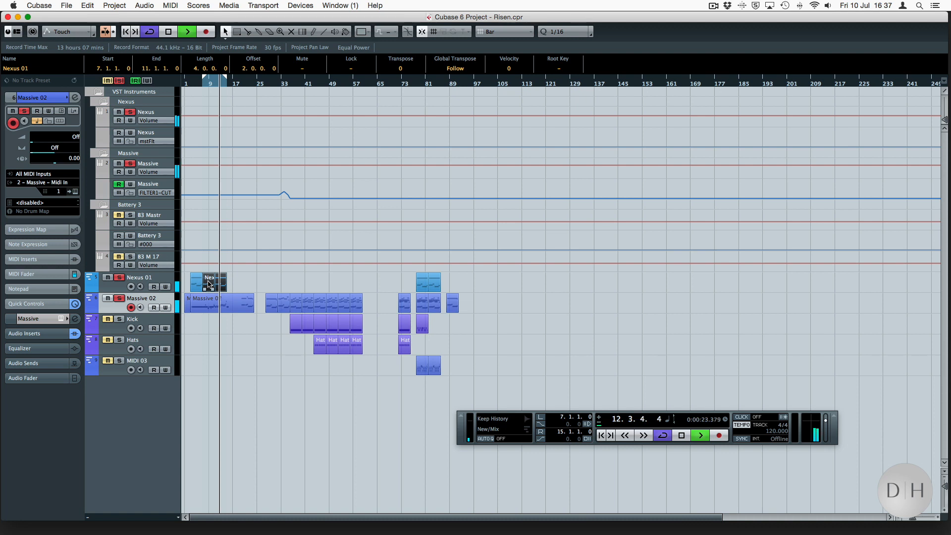
key(space)
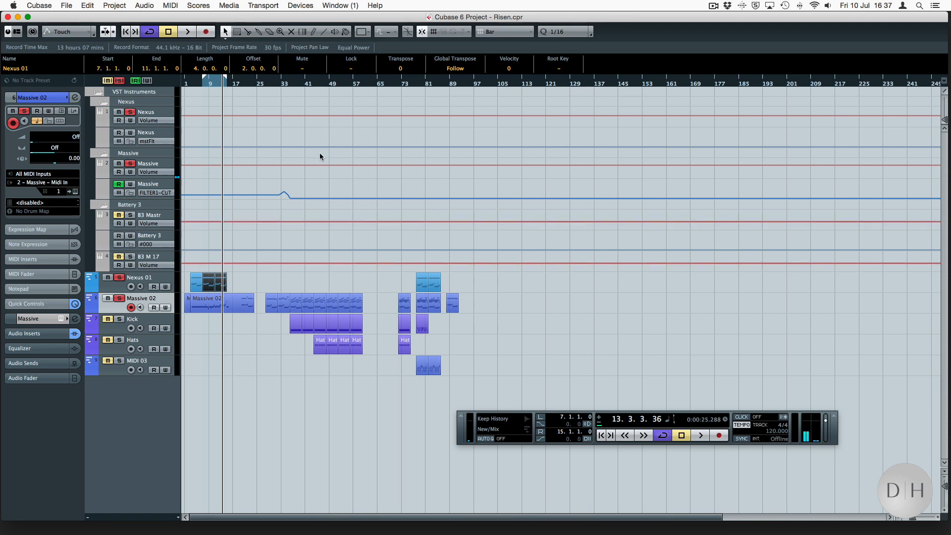
Audition the end of the opening Massive 02 part from bar 20.
click(244, 84)
click(242, 84)
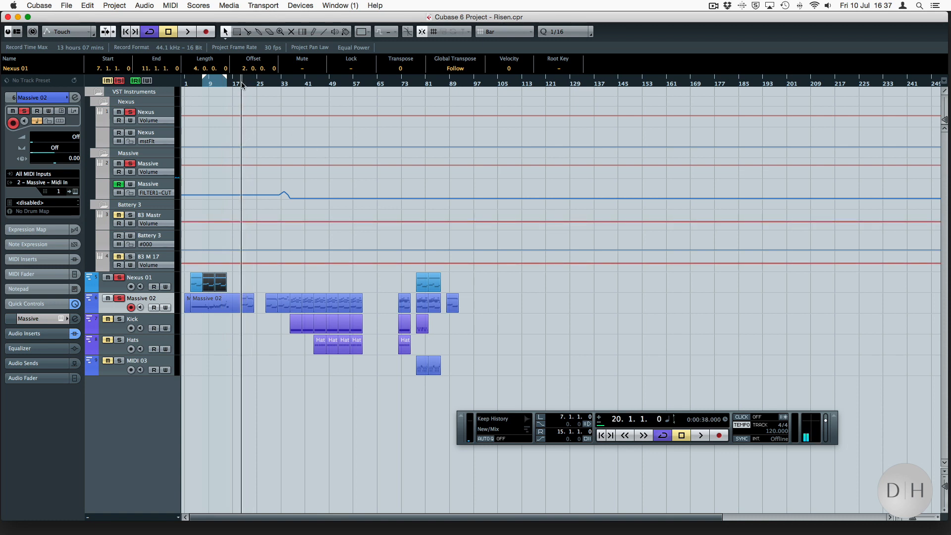
key(space)
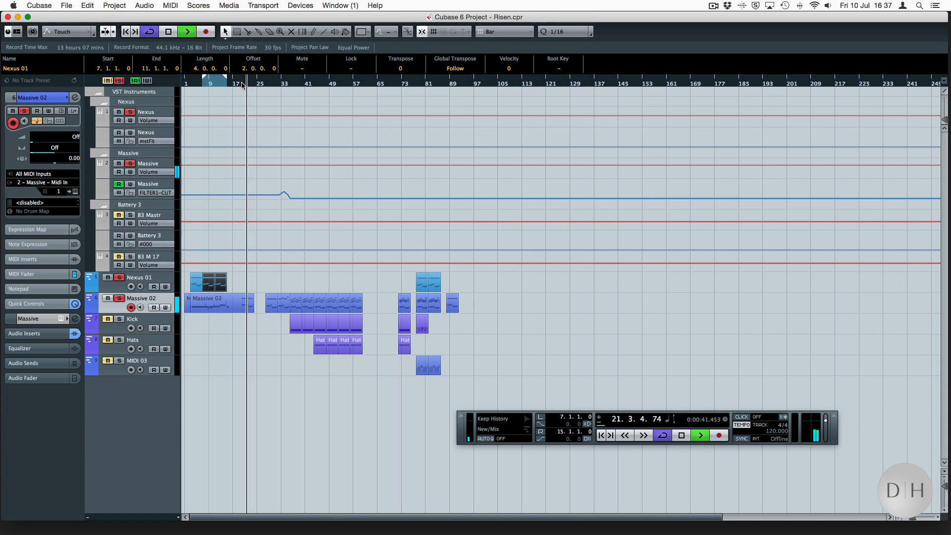
key(space)
Select the group of parts starting at bar 28, followed by the group of parts starting at bar 72.
click(264, 290)
drag(291, 310, 287, 308)
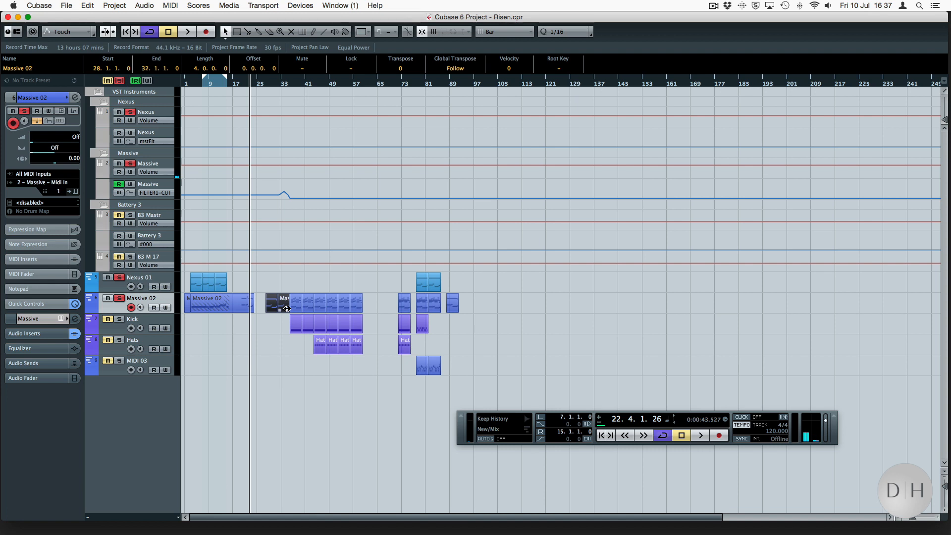
drag(270, 285, 367, 376)
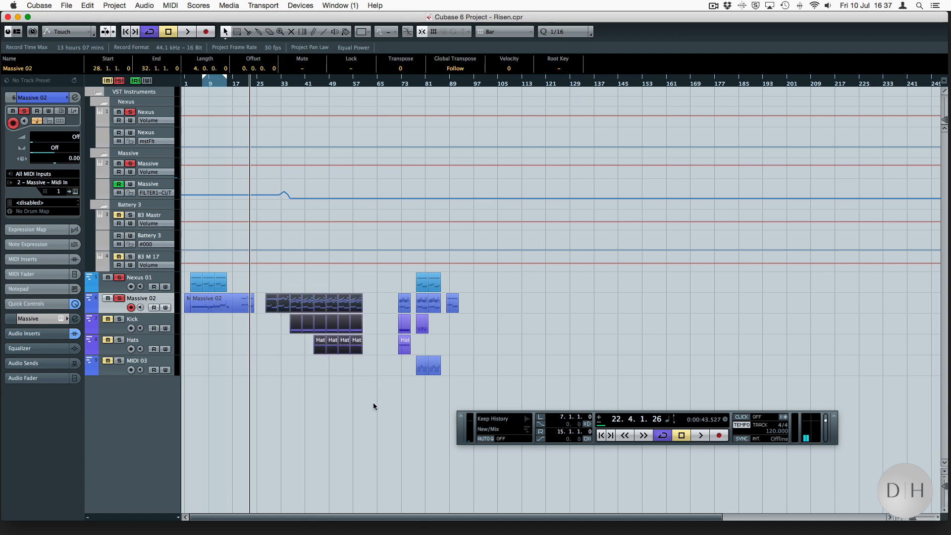
drag(392, 277, 482, 399)
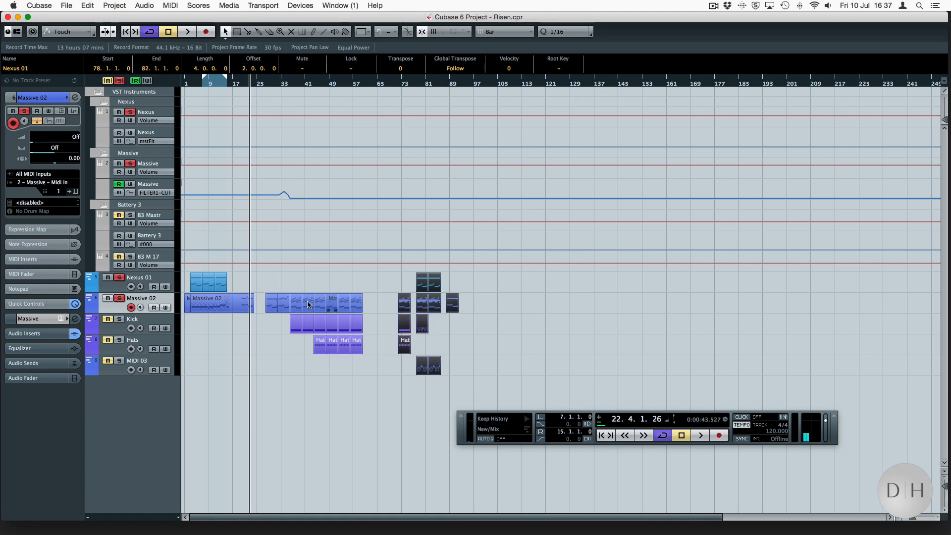
Play the Massive 02 parts from bar 28 with the loop range on bars 28 to 36, and collapse that range to bar 28.
drag(266, 289, 283, 306)
key(p)
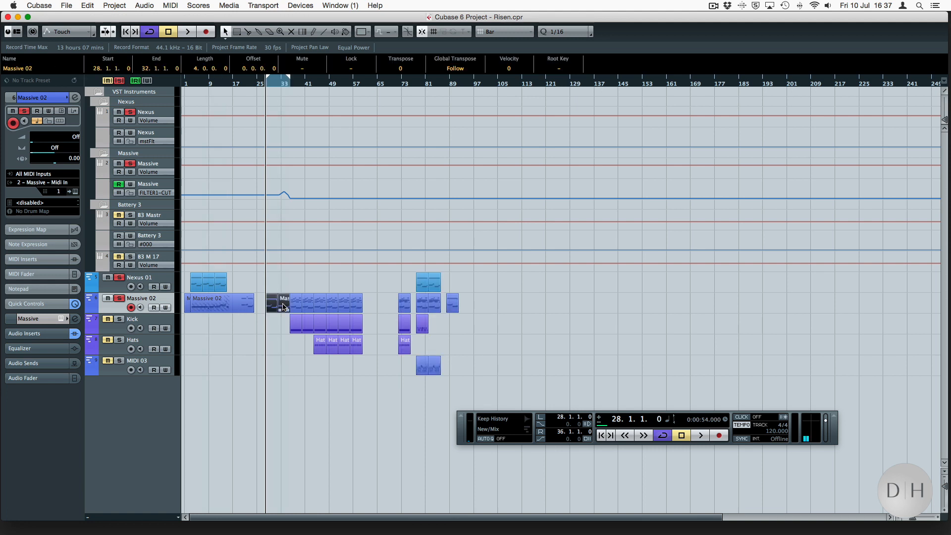
key(space)
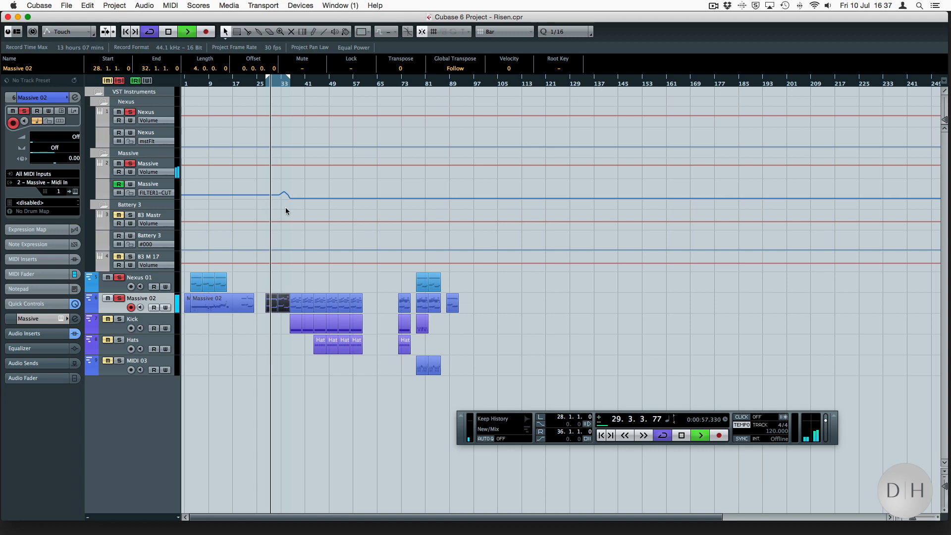
drag(288, 77, 266, 78)
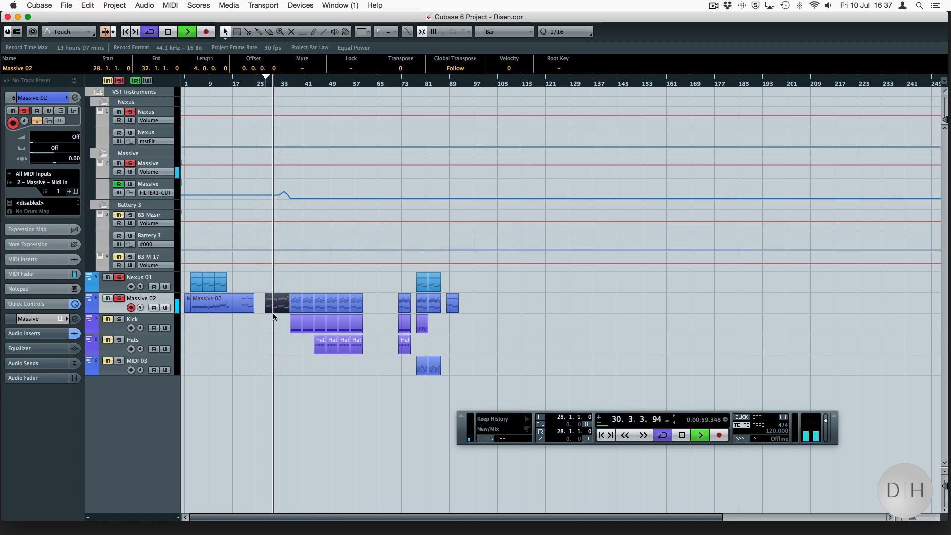
Deactivate solo on all tracks while playback continues from the Massive 02 section into the drum parts.
click(285, 281)
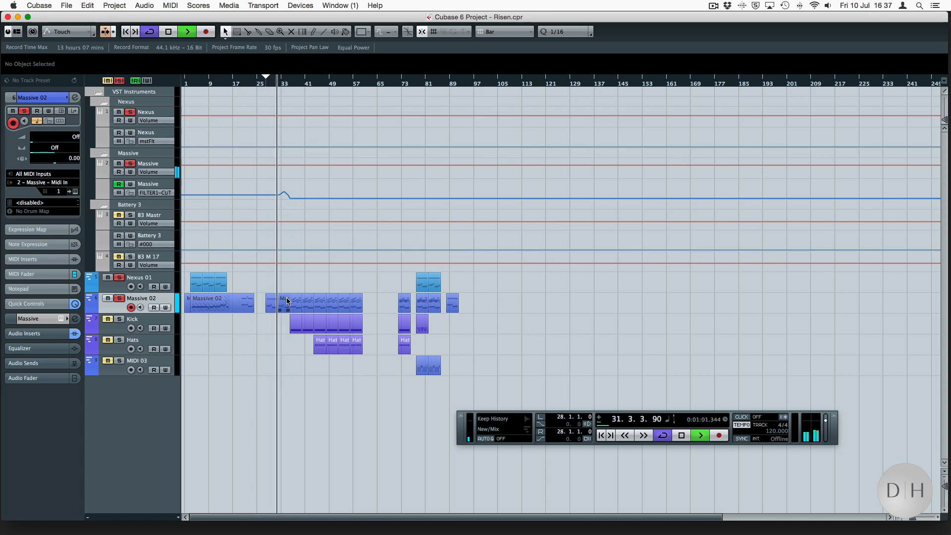
key(h)
key(h)
key(h)
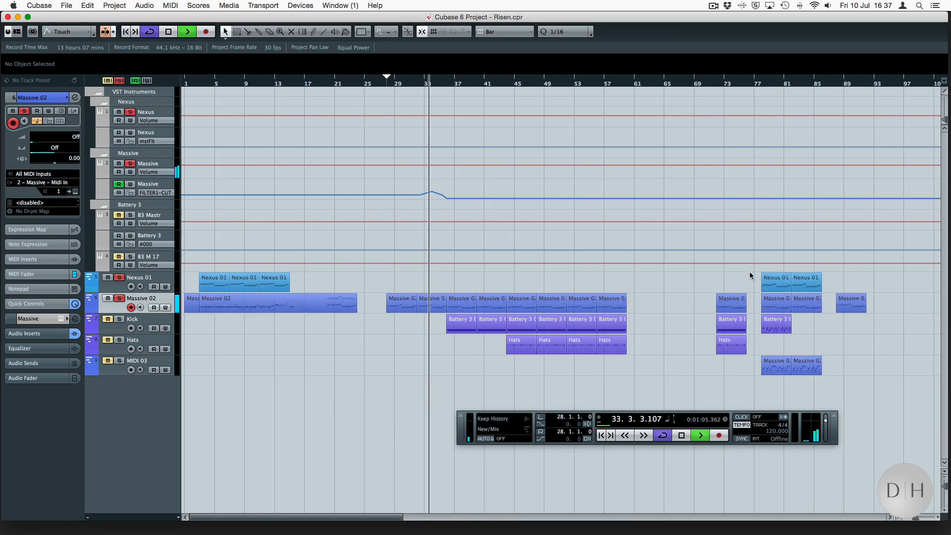
scroll(785, 240, right, 5)
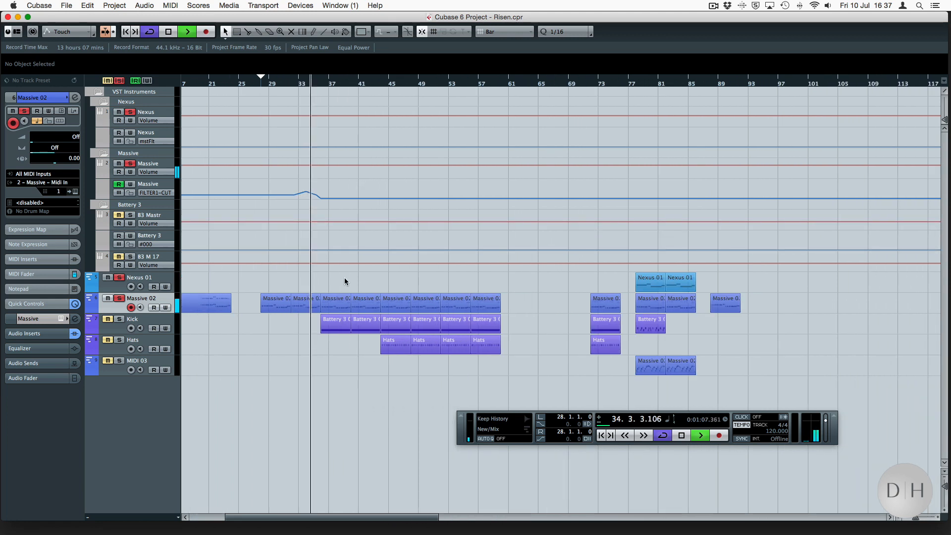
click(119, 80)
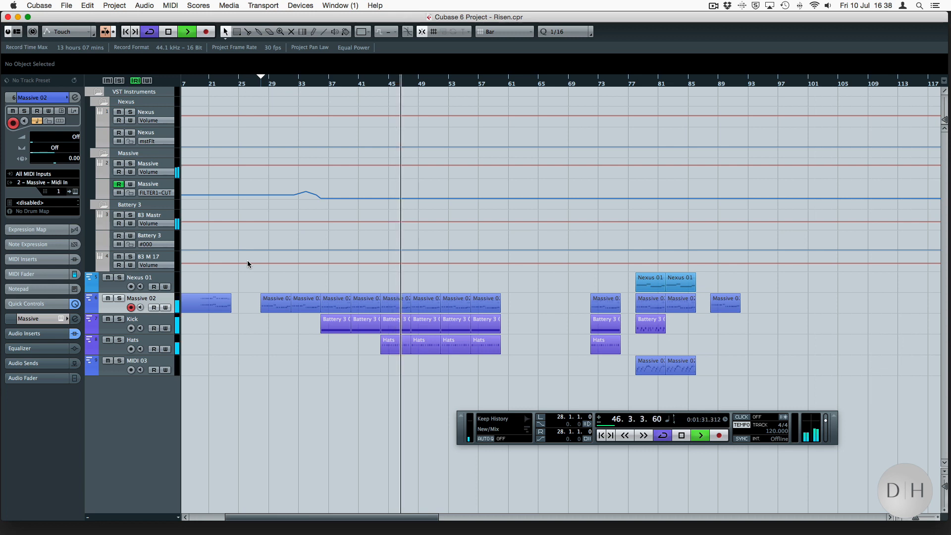
Set the loop range to the first two Hats parts, bars 44 to 52, and listen before stopping playback.
drag(421, 369, 395, 346)
key(p)
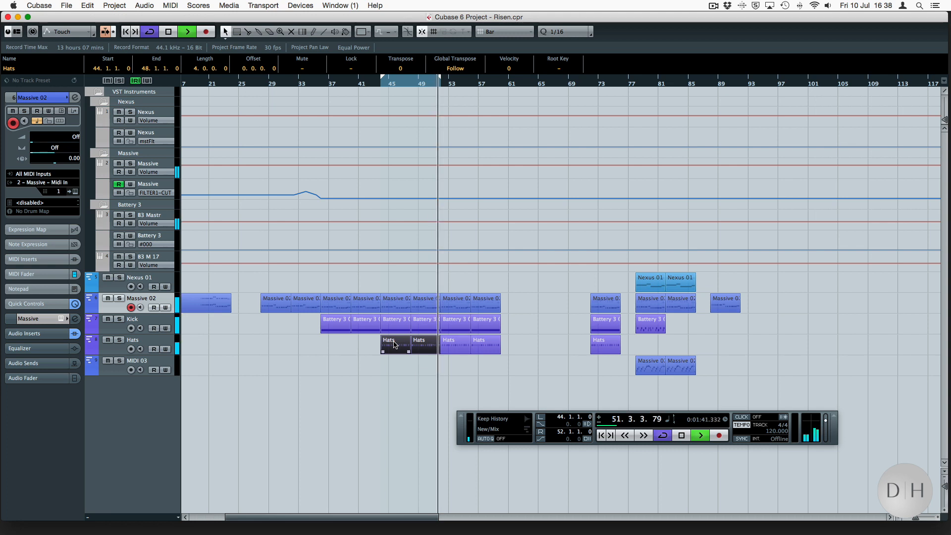
key(space)
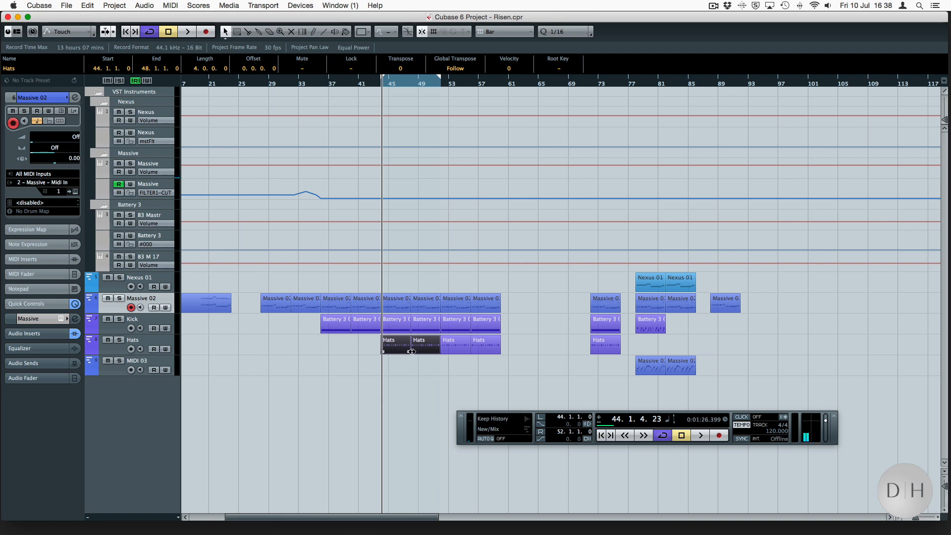
Set the loop range to the Massive 02 part at bars 72 to 76 and audition that section.
click(598, 302)
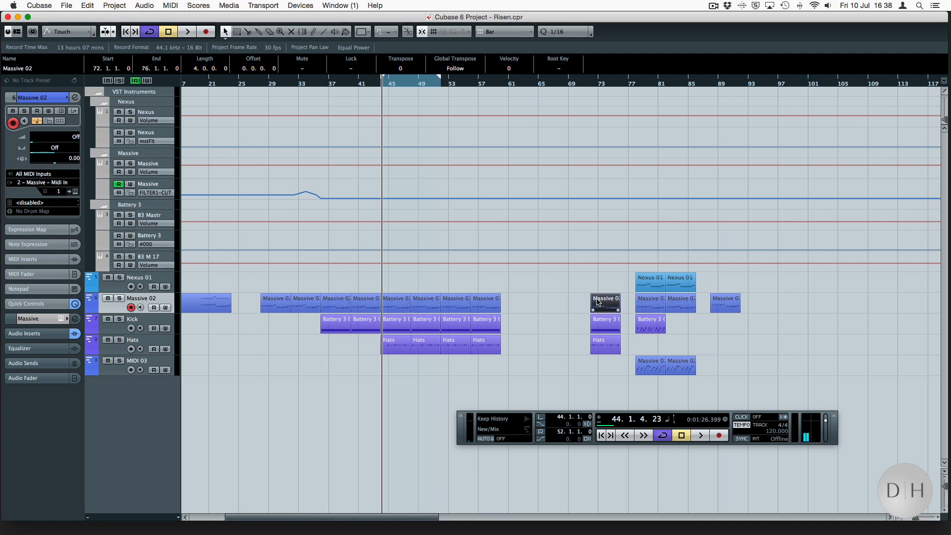
key(p)
key(KP_1)
key(space)
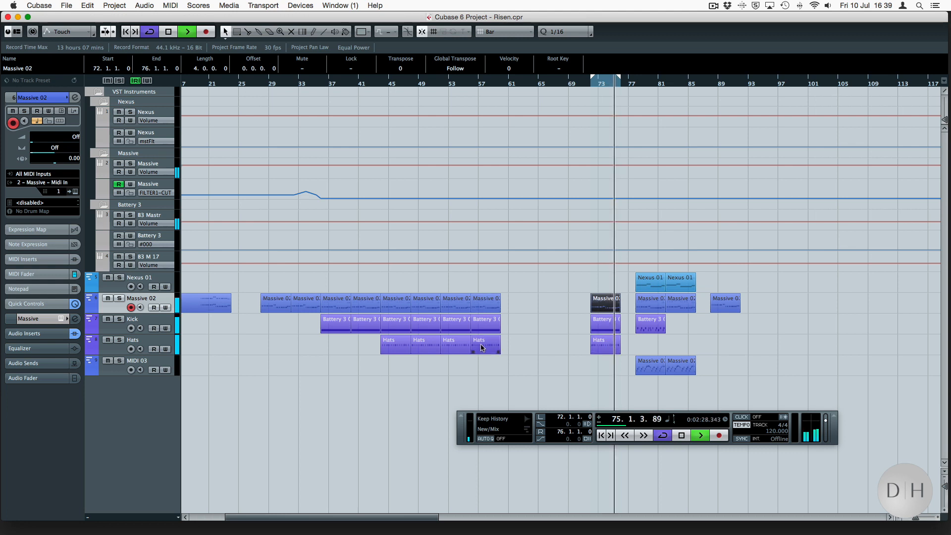
key(space)
Set the loop range to the Kick track's part at bars 78 to 82 and audition that section.
click(655, 329)
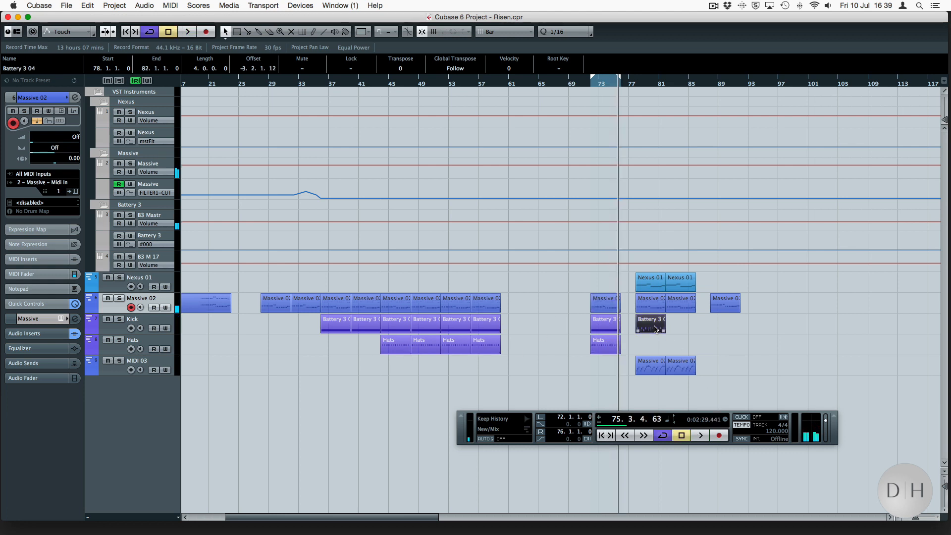
key(p)
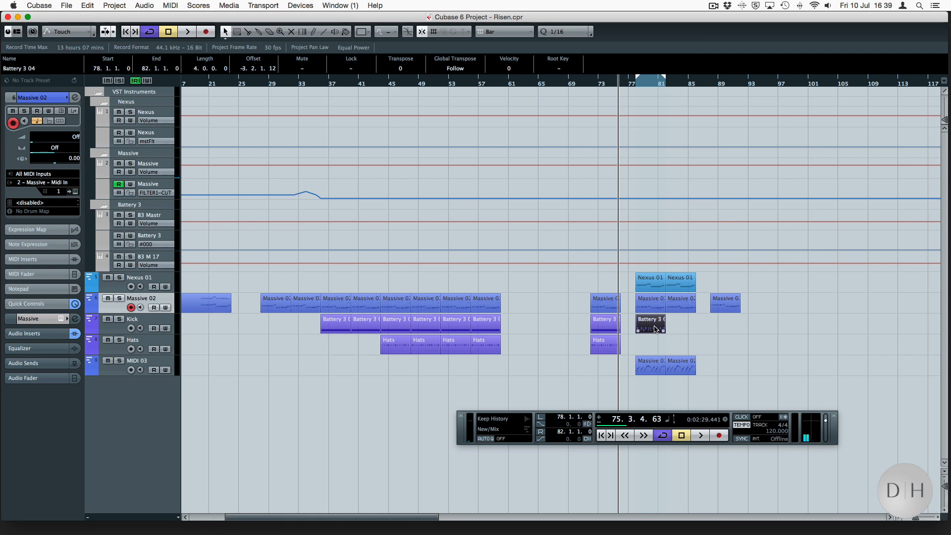
key(space)
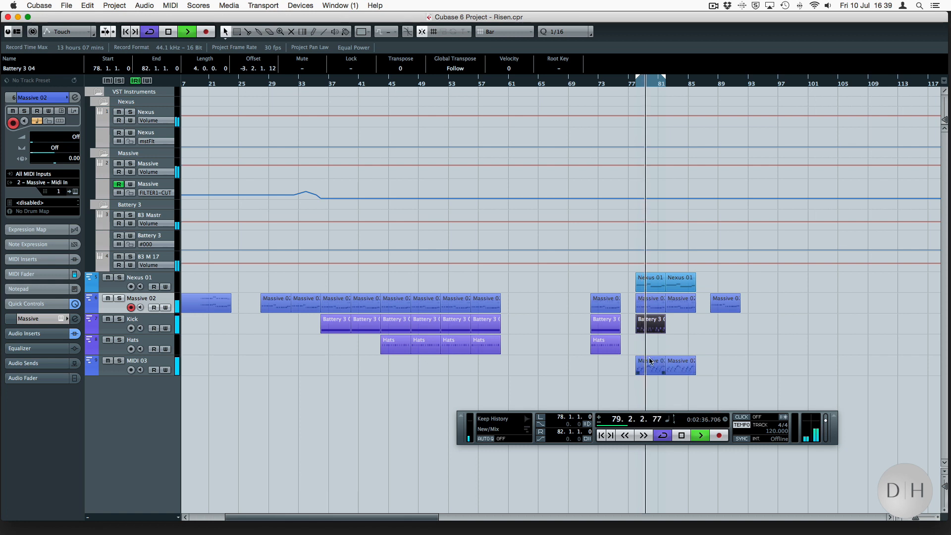
click(745, 358)
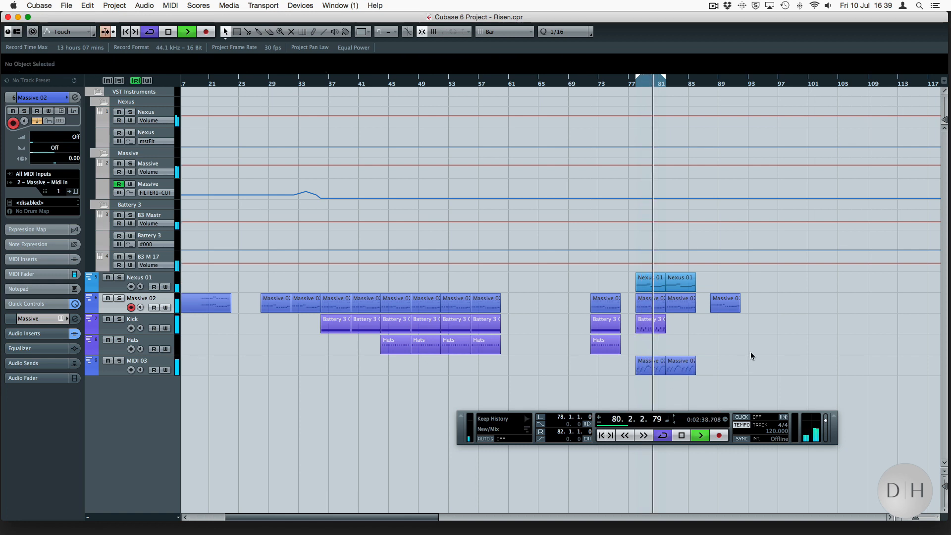
scroll(835, 341, right, 5)
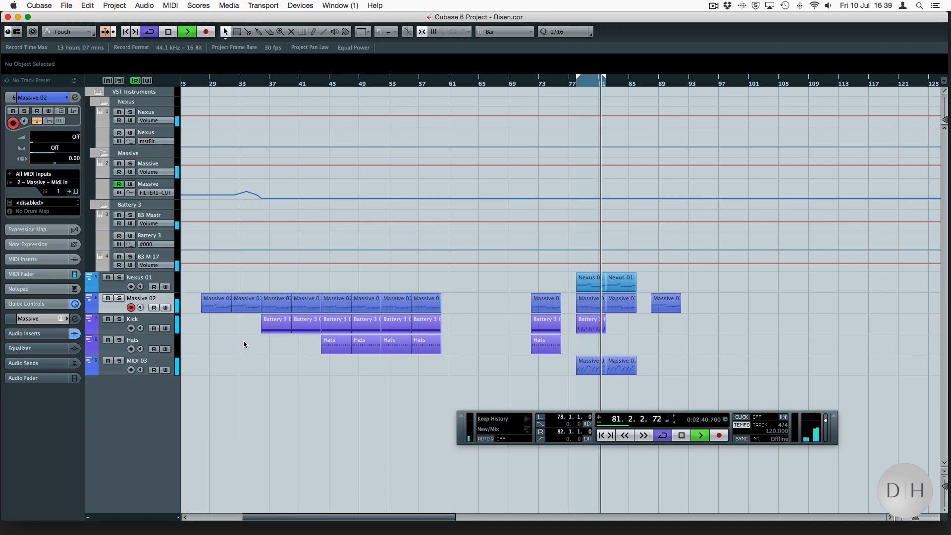
key(space)
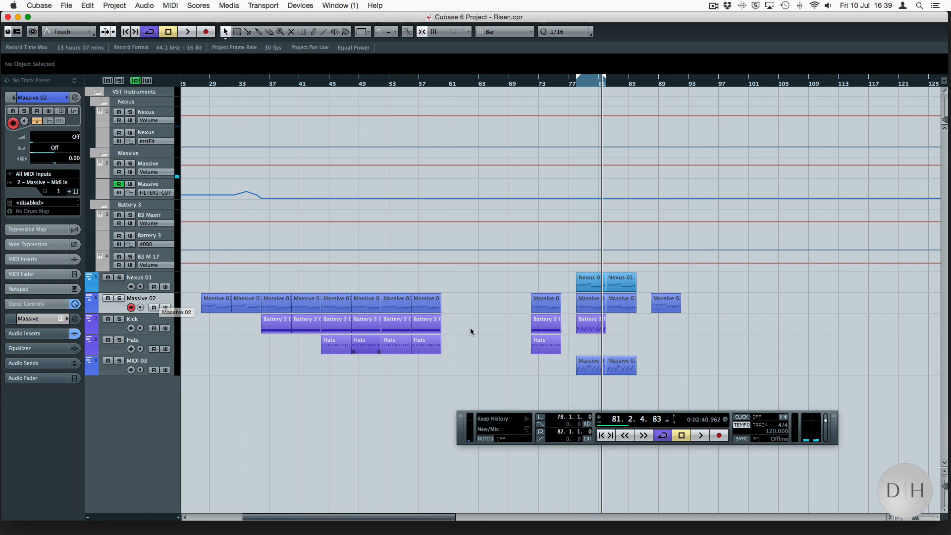
Set the loop range to the last Massive 02 part, bars 88 to 92, and play it.
click(665, 303)
key(p)
key(space)
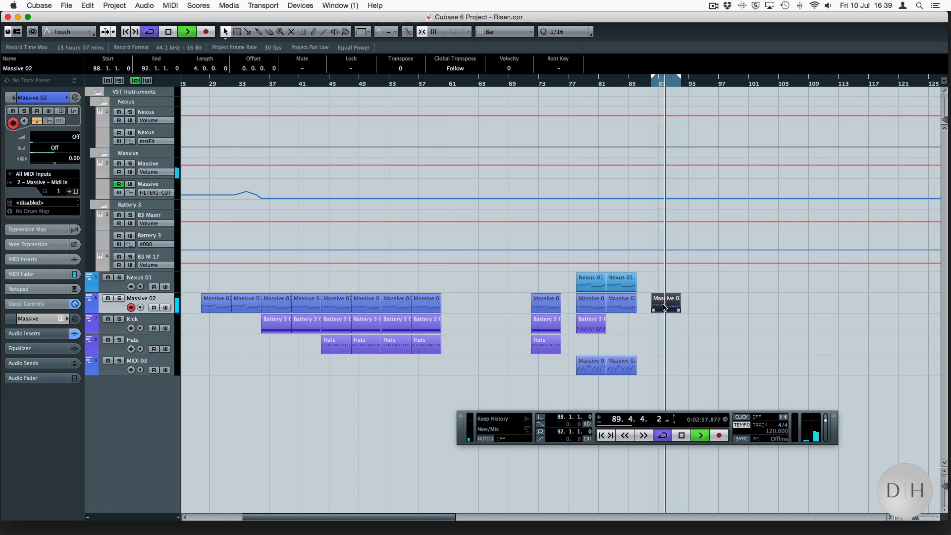
Stop playback and select the Massive 02 and Kick parts from bar 36 to bar 44.
key(space)
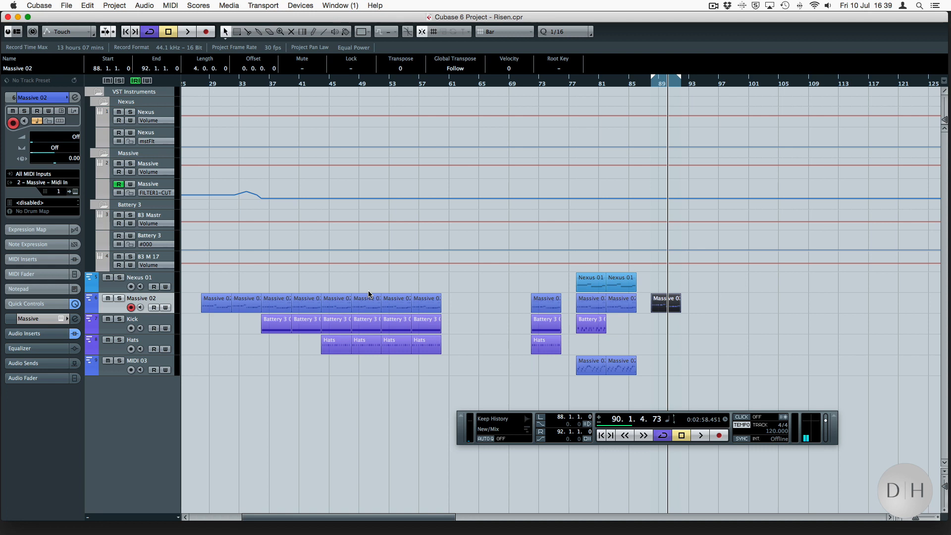
key(g)
key(g)
key(g)
key(g)
key(g)
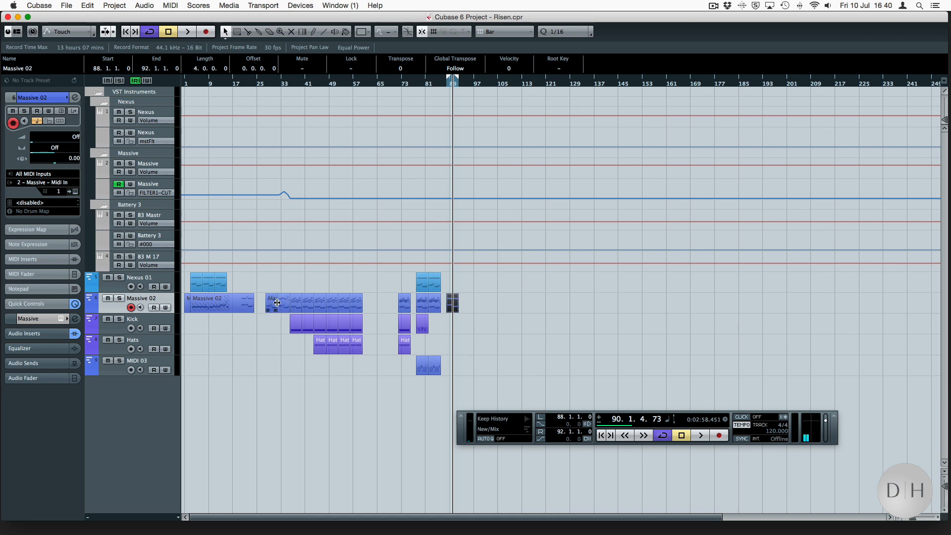
key(h)
key(h)
key(h)
key(h)
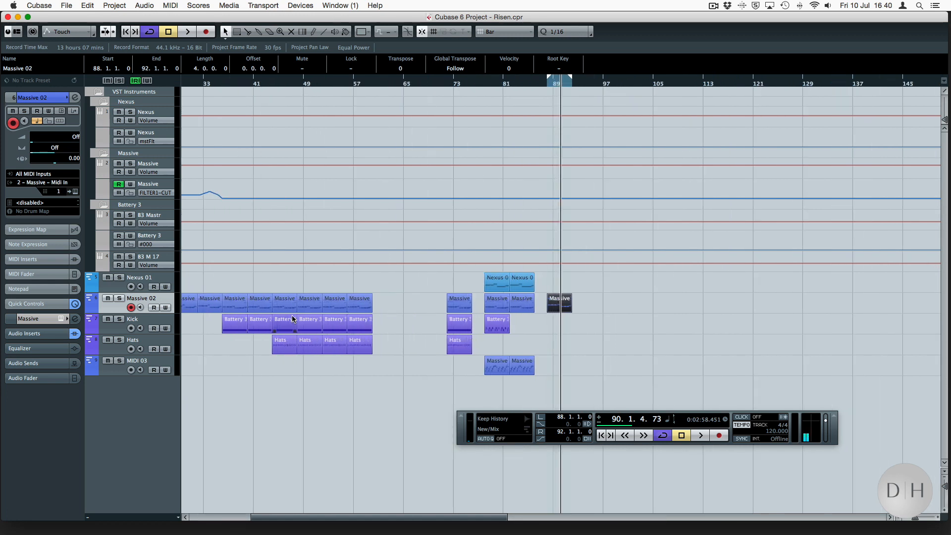
drag(299, 283, 253, 327)
drag(262, 279, 288, 331)
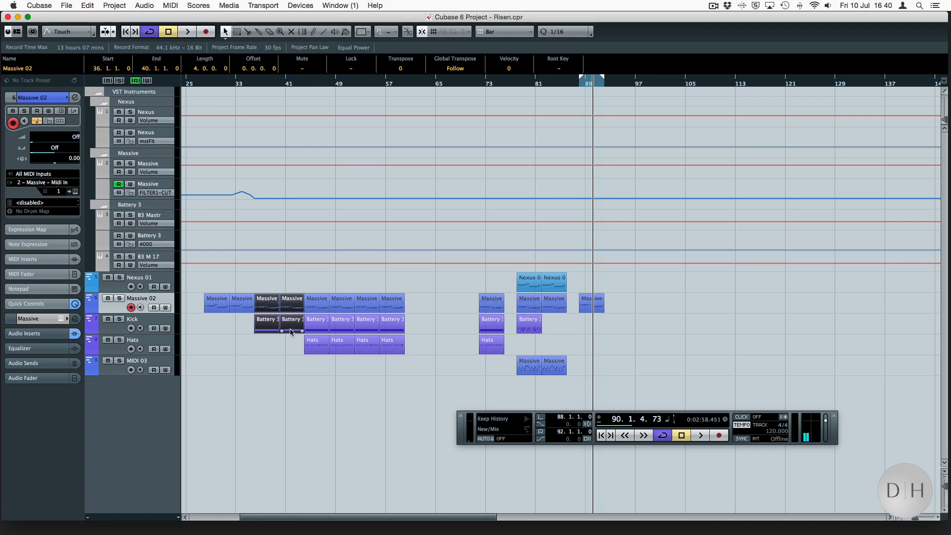
Select the Massive 02, Kick and Hats parts from bar 44 to bar 52, and clear the selection.
drag(316, 288, 344, 353)
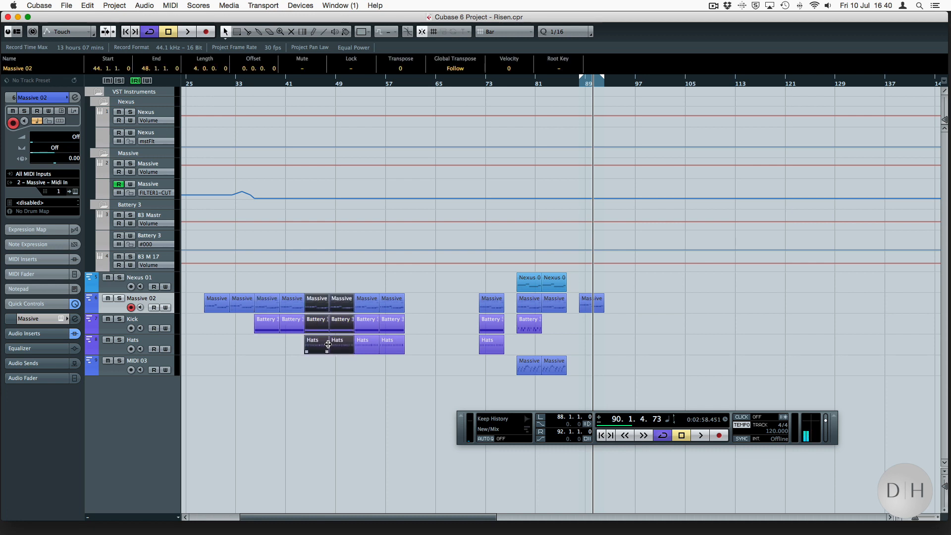
scroll(430, 317, down, 1)
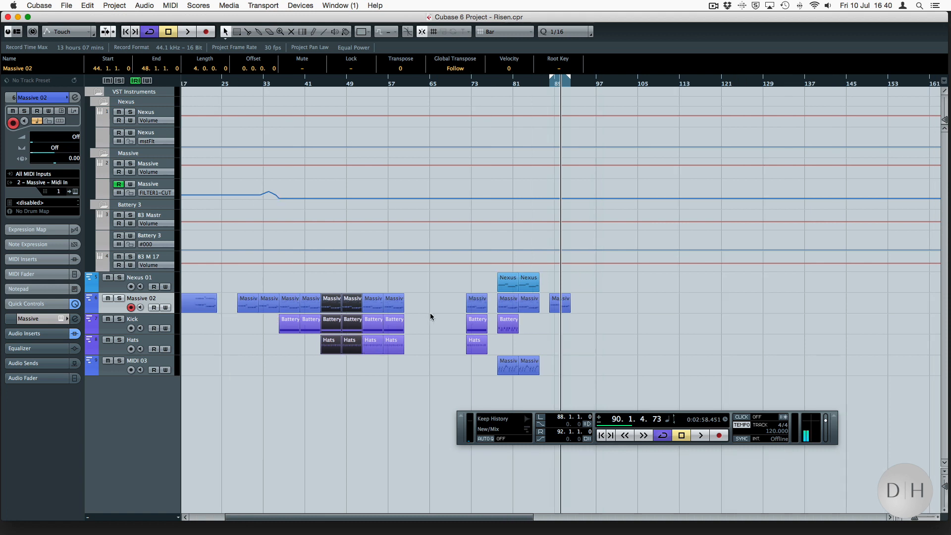
key(g)
drag(678, 295, 942, 297)
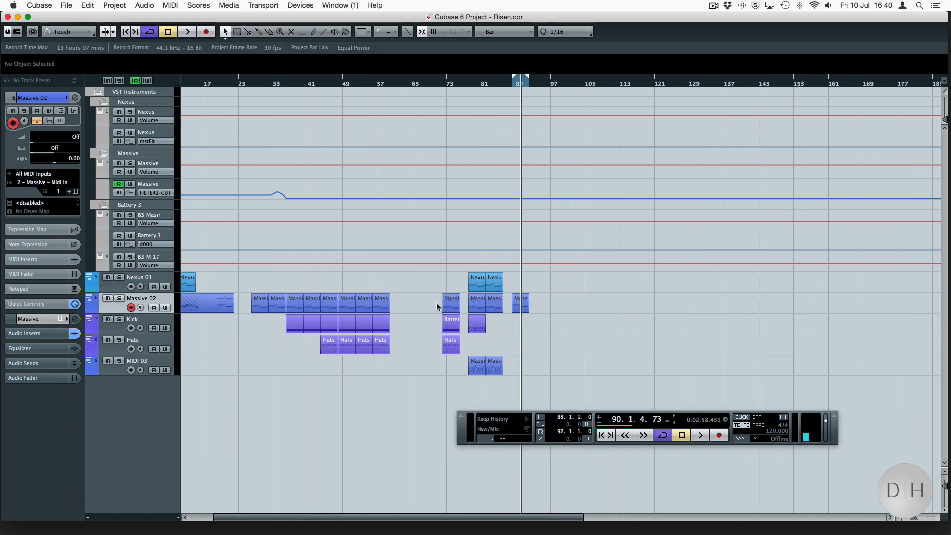
Set the loop range to the Nexus 01 and Massive 02 parts at bars 78 to 86, audition them briefly and deselect them.
drag(467, 267, 505, 304)
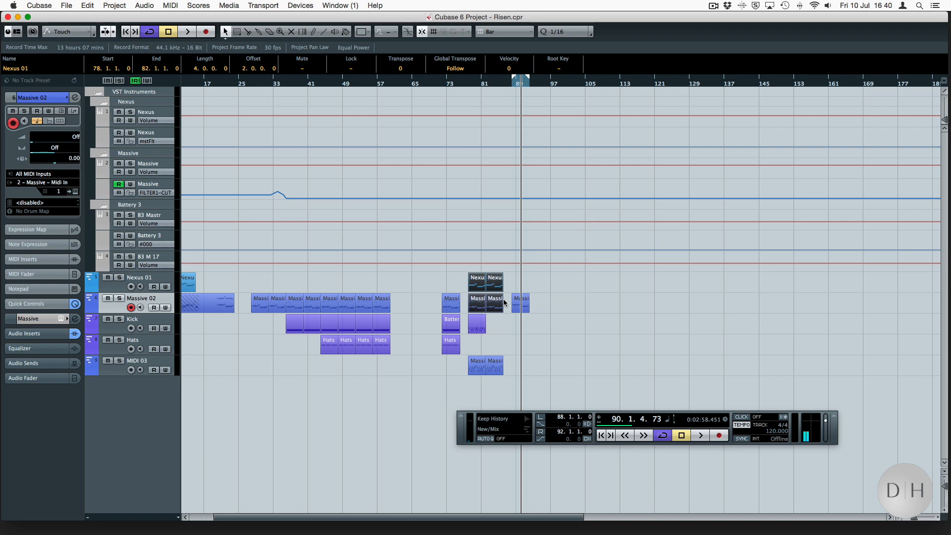
key(p)
key(space)
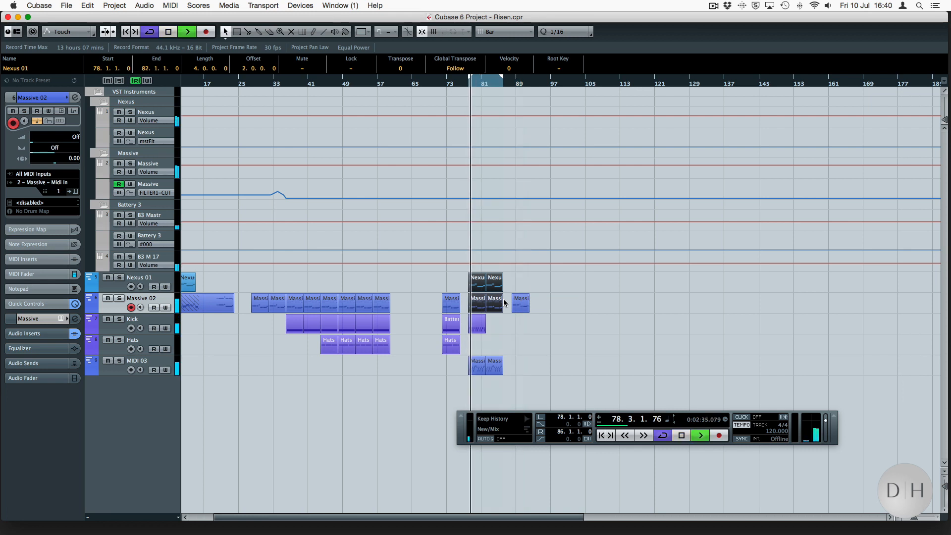
key(space)
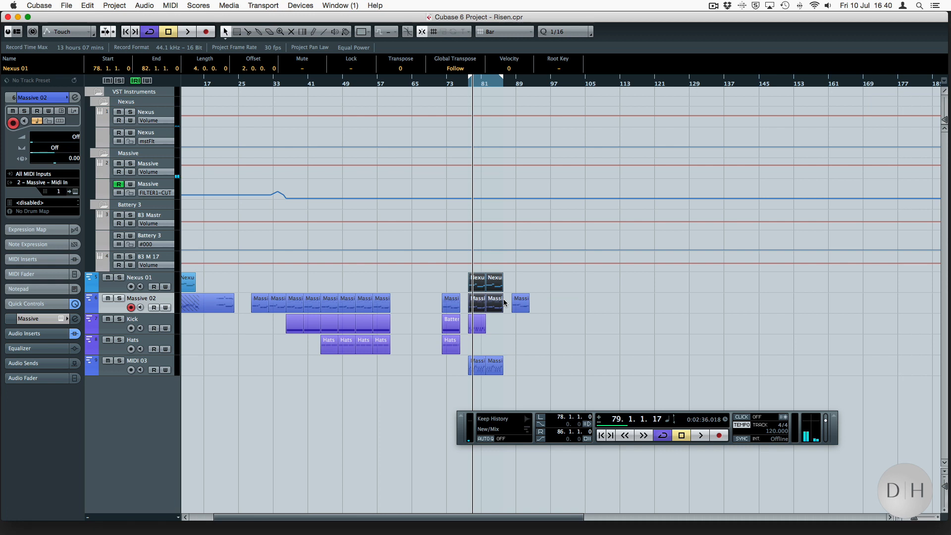
click(530, 286)
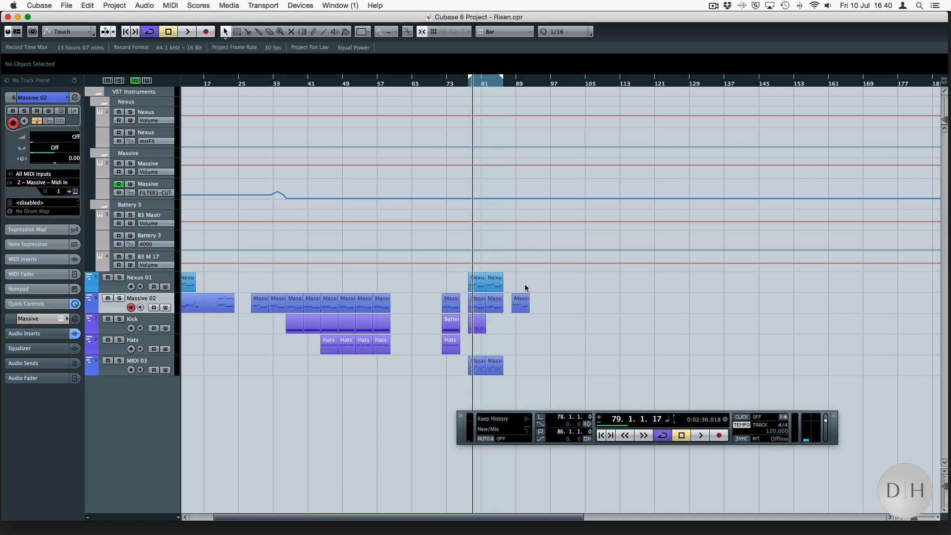
Select the Massive 02, Kick and Hats parts from bar 48 to bar 60, and clear the selection.
drag(532, 320, 532, 321)
drag(392, 285, 348, 351)
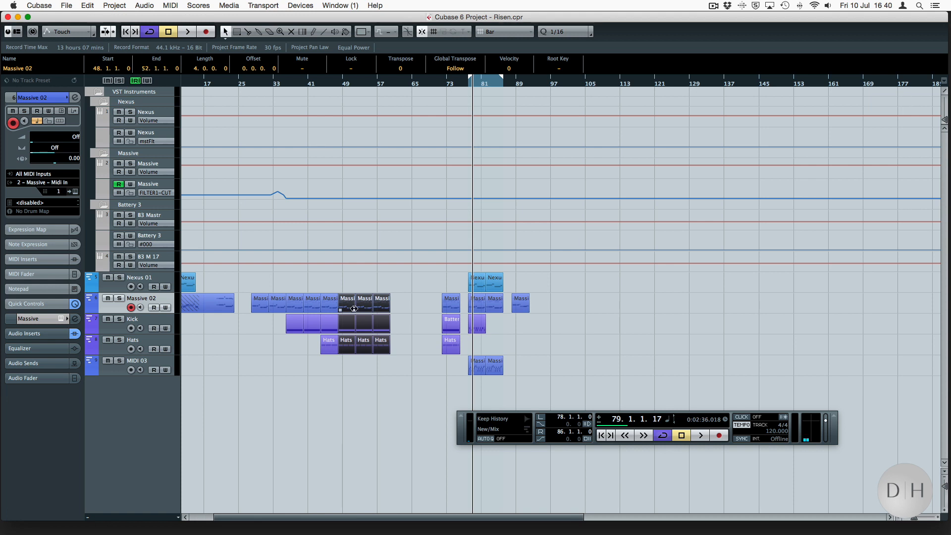
click(339, 279)
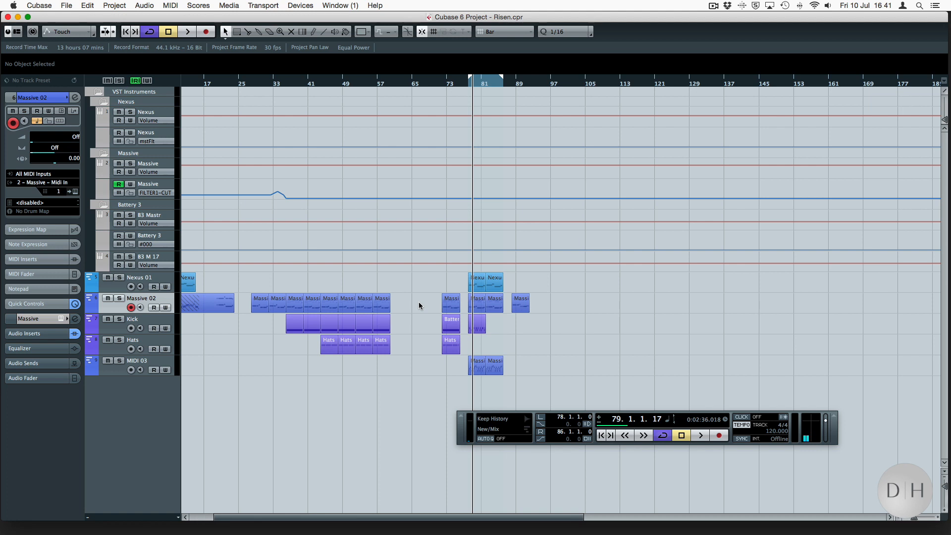
key(g)
key(g)
key(g)
key(h)
key(h)
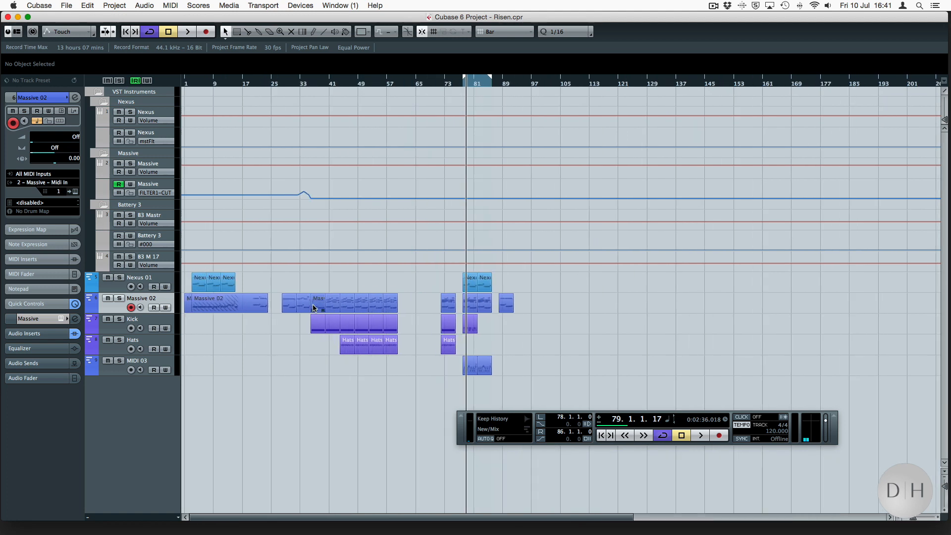